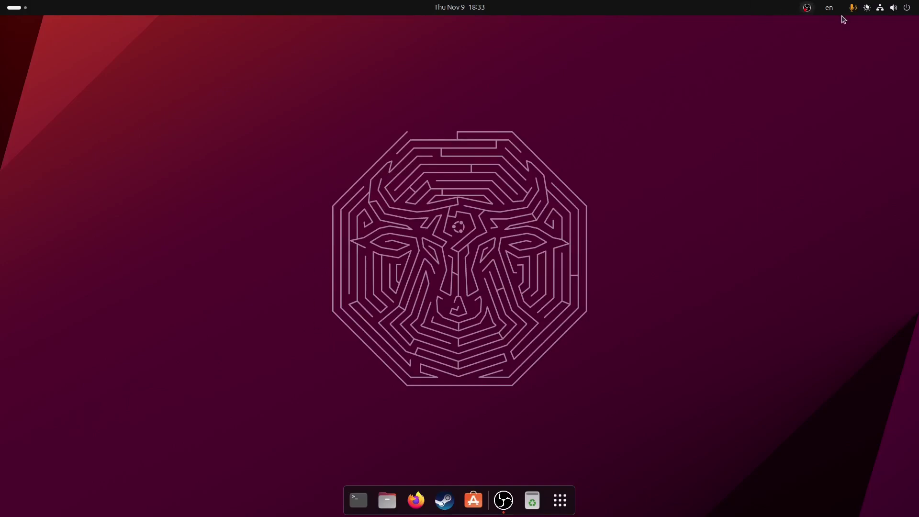
- Open Settings from the system menu to view the About information
click(897, 11)
click(772, 38)
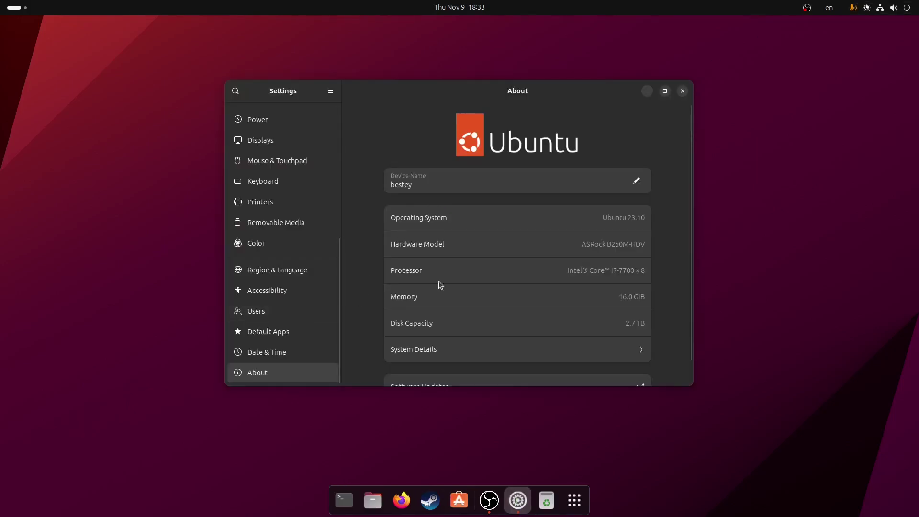
scroll(535, 262, down, 1)
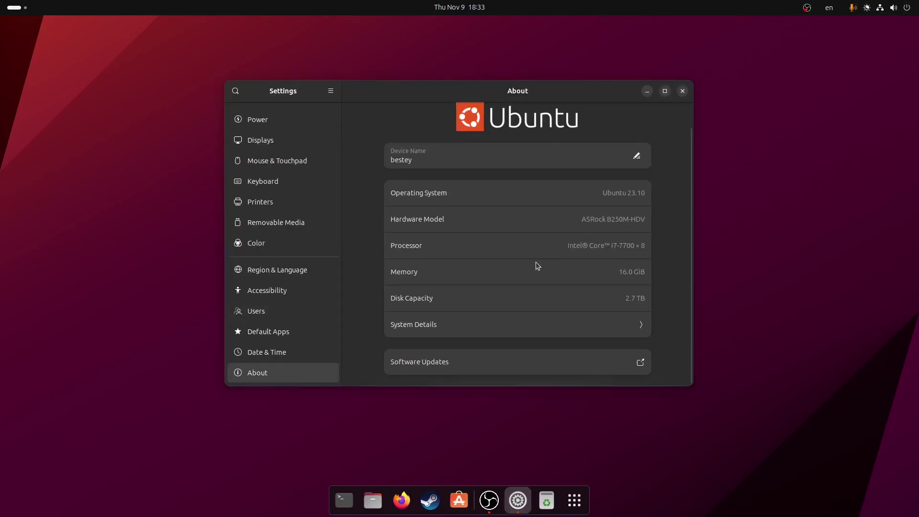
scroll(535, 262, up, 1)
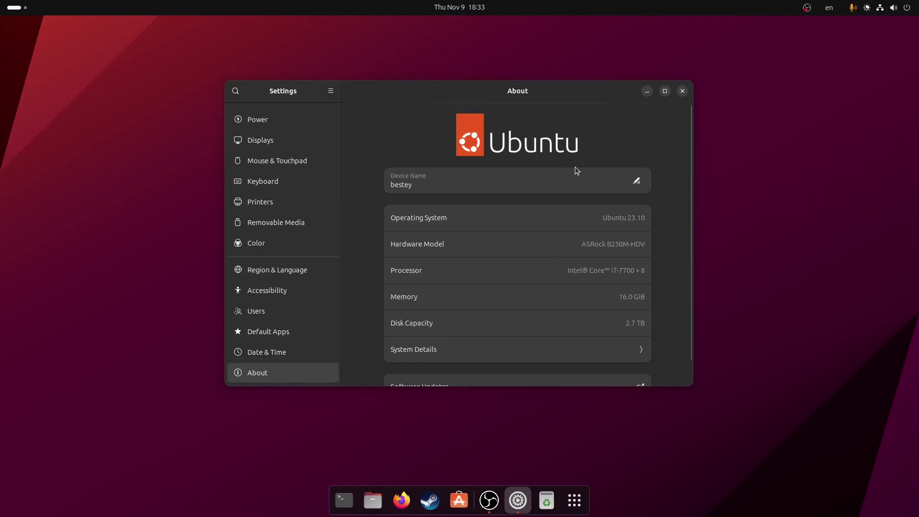
drag(527, 91, 479, 92)
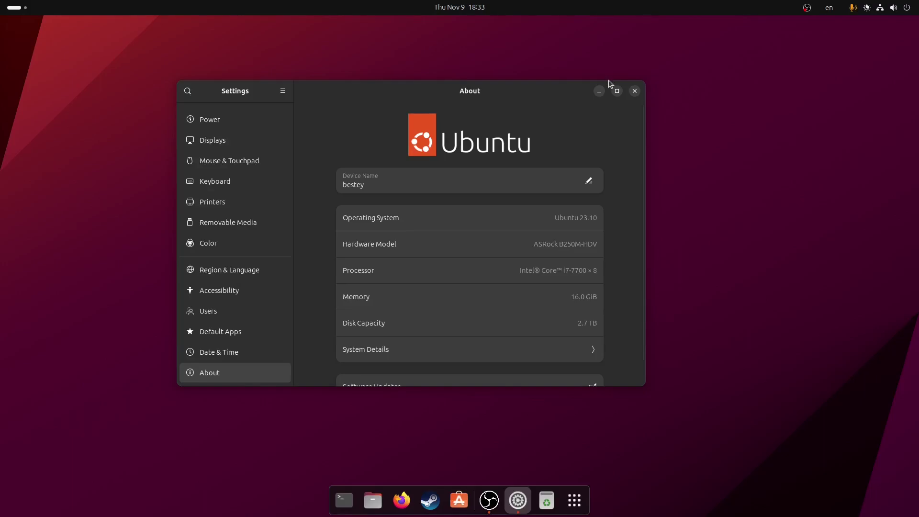
- Close Settings and launch App Center from the dock, nudging its window slightly right
click(632, 93)
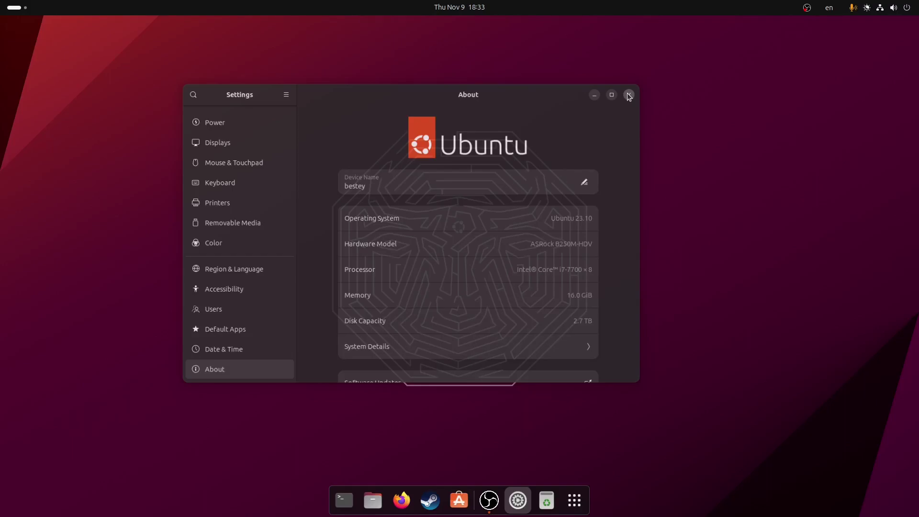
click(628, 95)
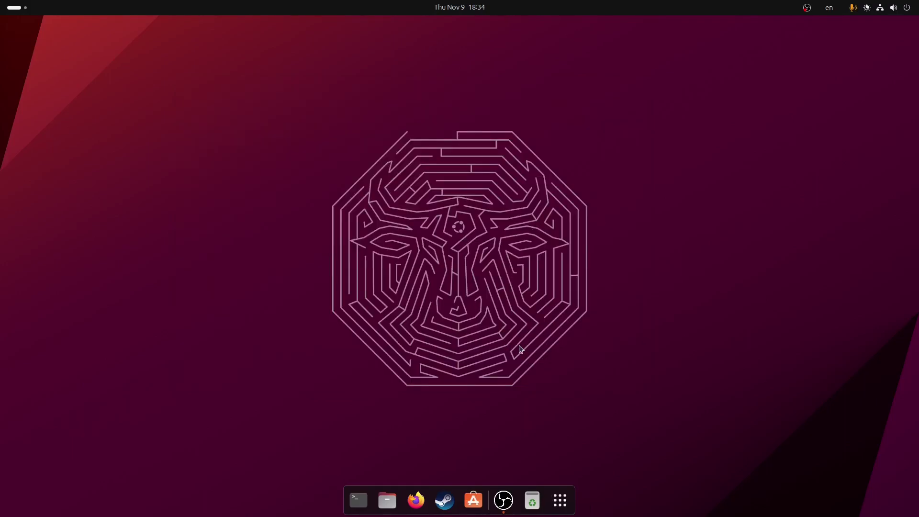
click(473, 500)
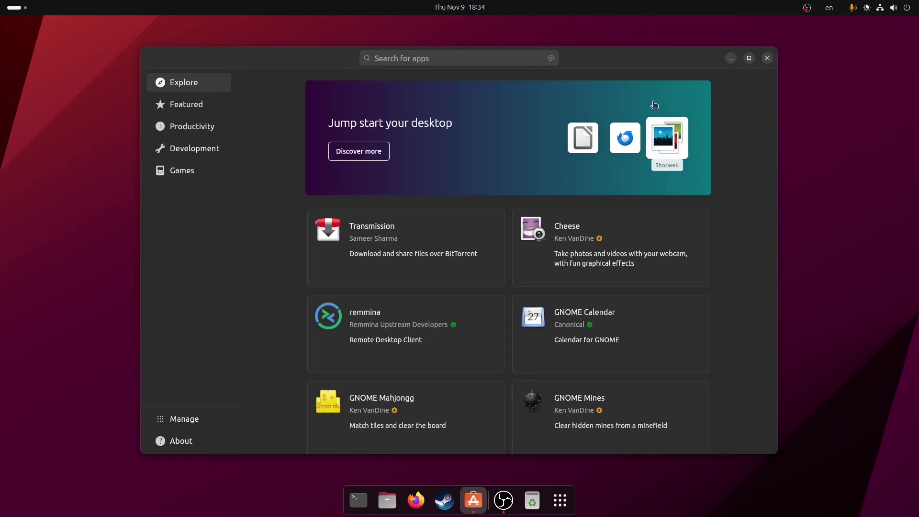
drag(625, 59, 627, 59)
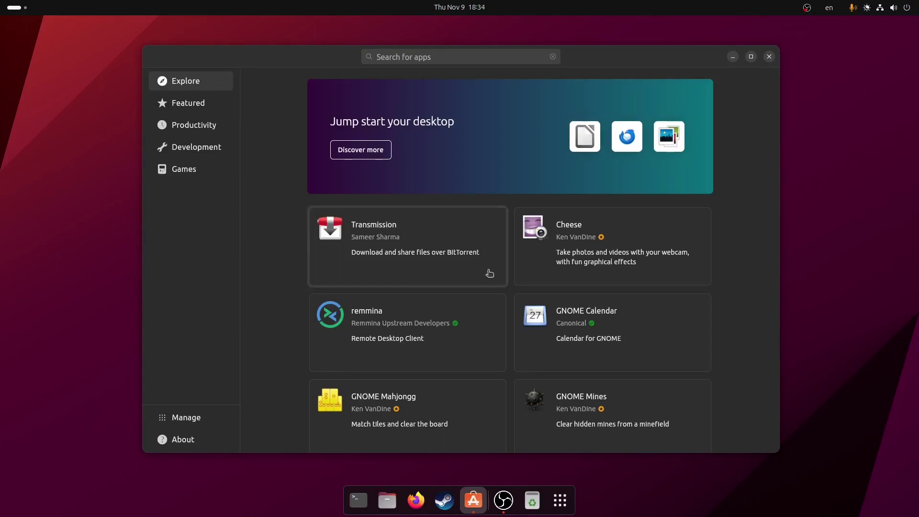
- Browse Featured, Productivity and Development, then view Beekeeper Studio's channels (latest/stable 3.9.20)
click(185, 103)
click(185, 127)
click(204, 145)
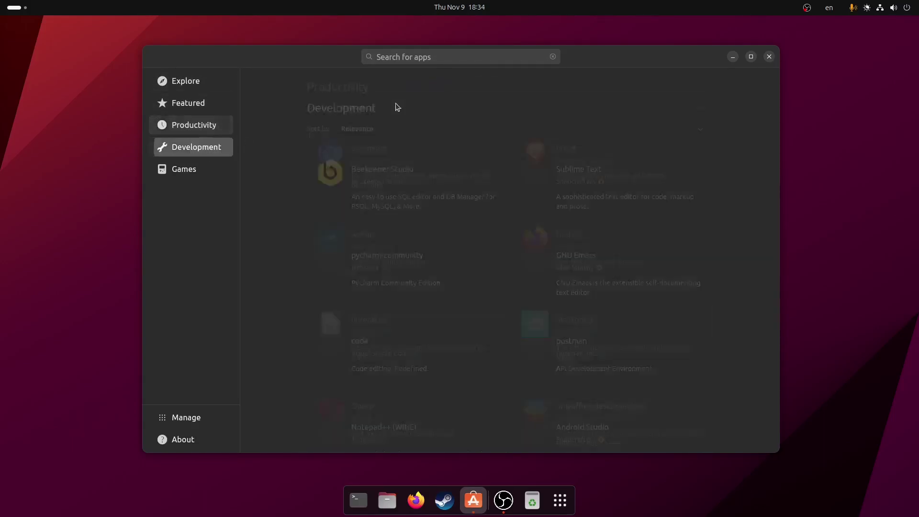
click(426, 166)
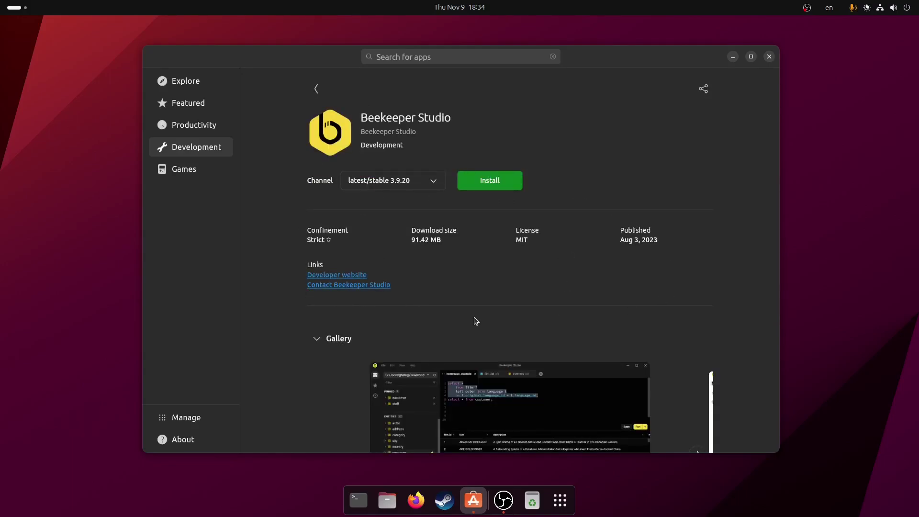
click(435, 182)
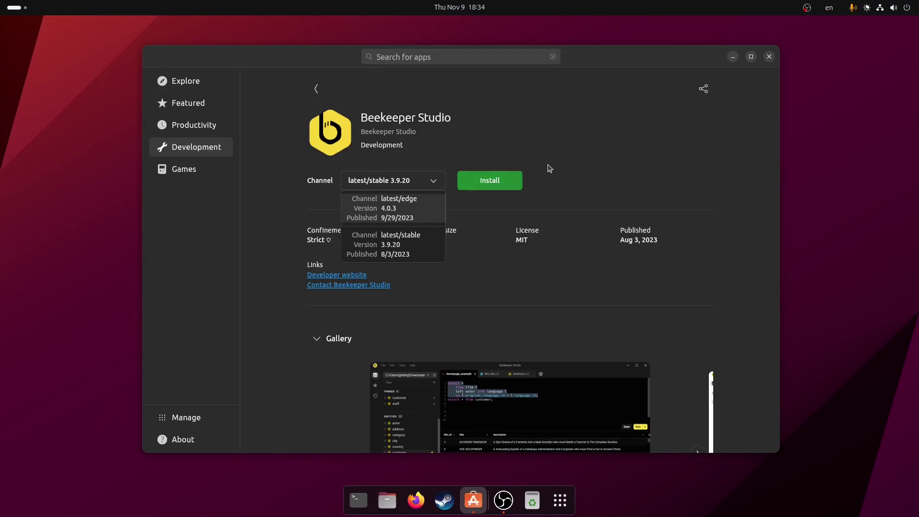
click(475, 56)
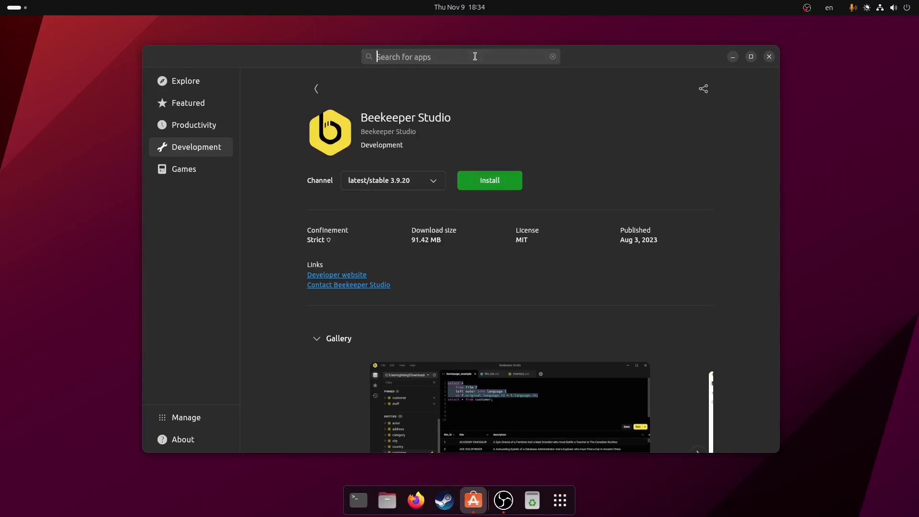
click(475, 57)
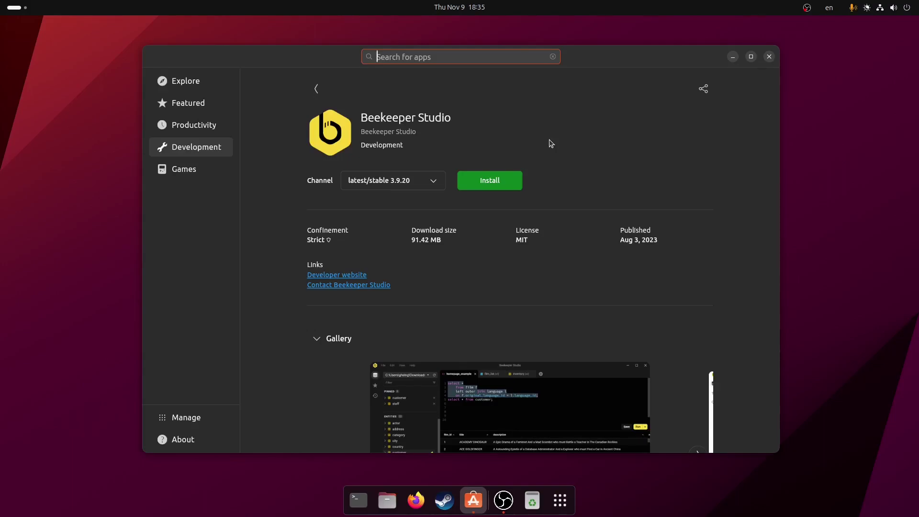
- Search for steam, open the Steam snap page and pick the latest/beta channel
text(stea)
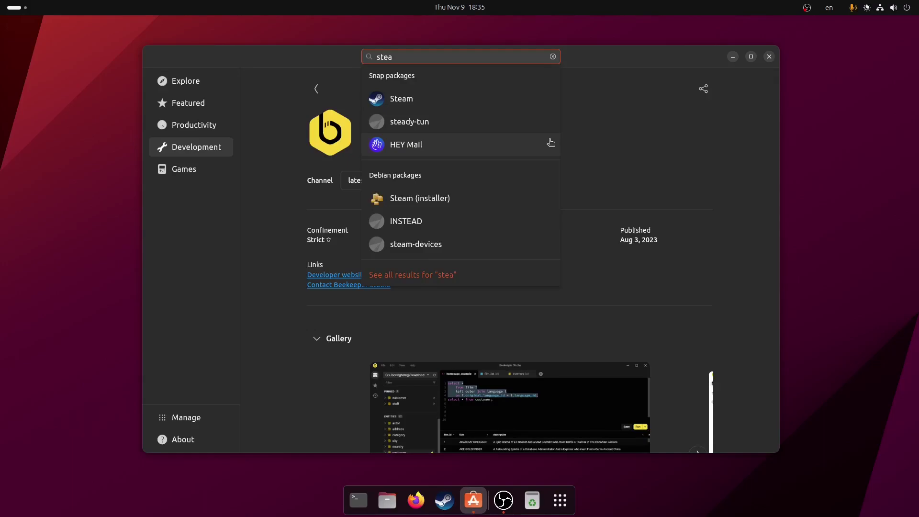
text(m)
click(447, 97)
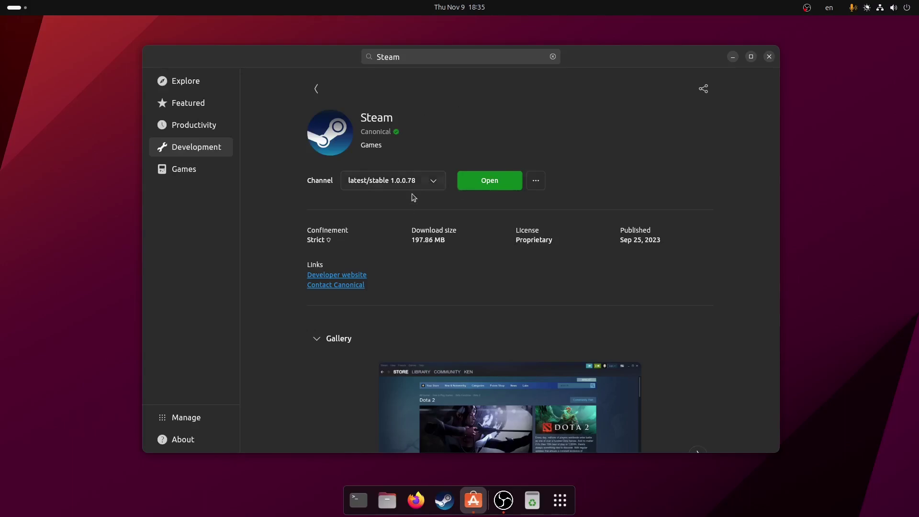
click(392, 177)
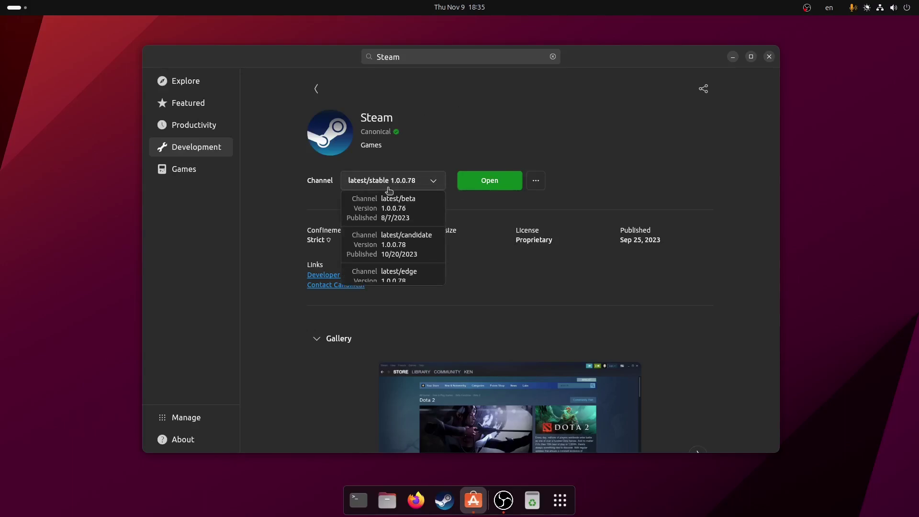
scroll(399, 239, down, 2)
scroll(401, 244, up, 2)
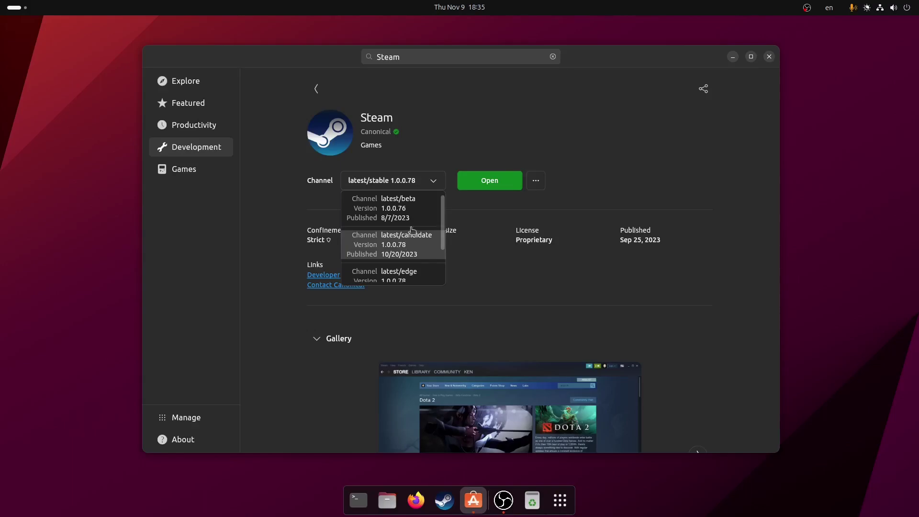
click(400, 210)
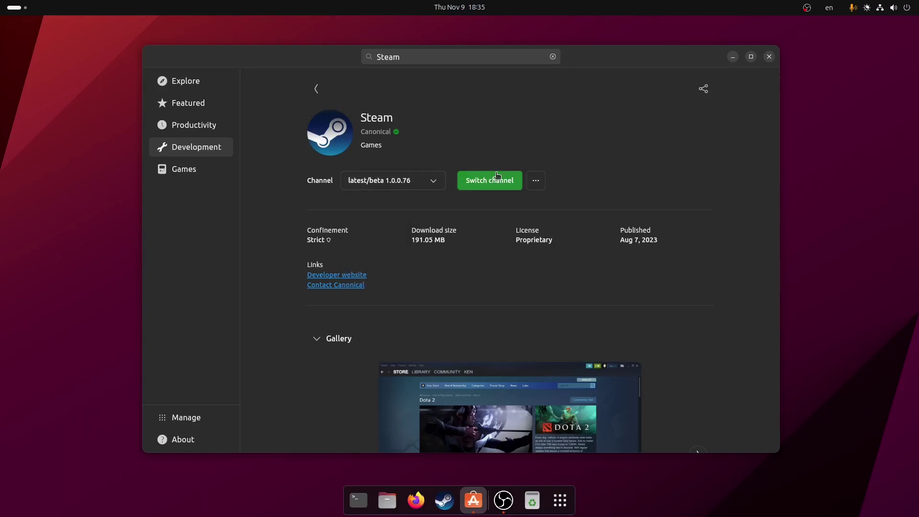
click(423, 184)
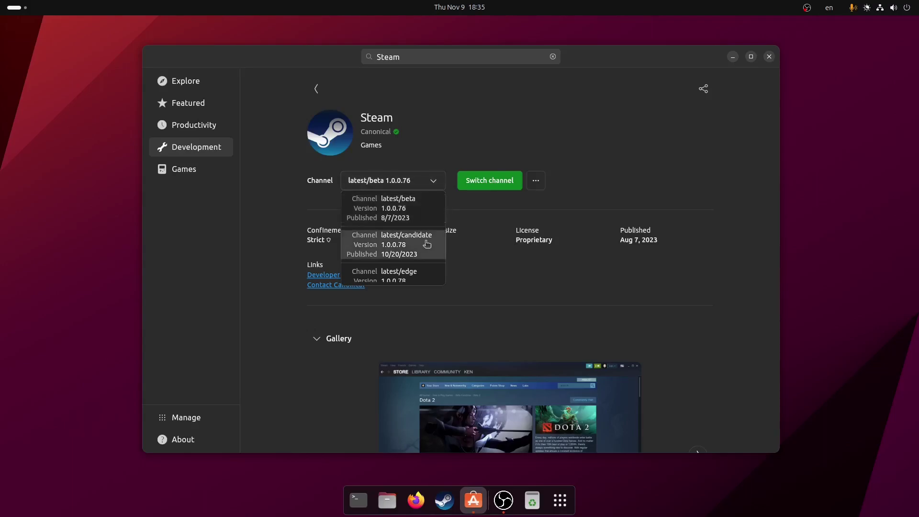
scroll(424, 261, down, 2)
click(424, 261)
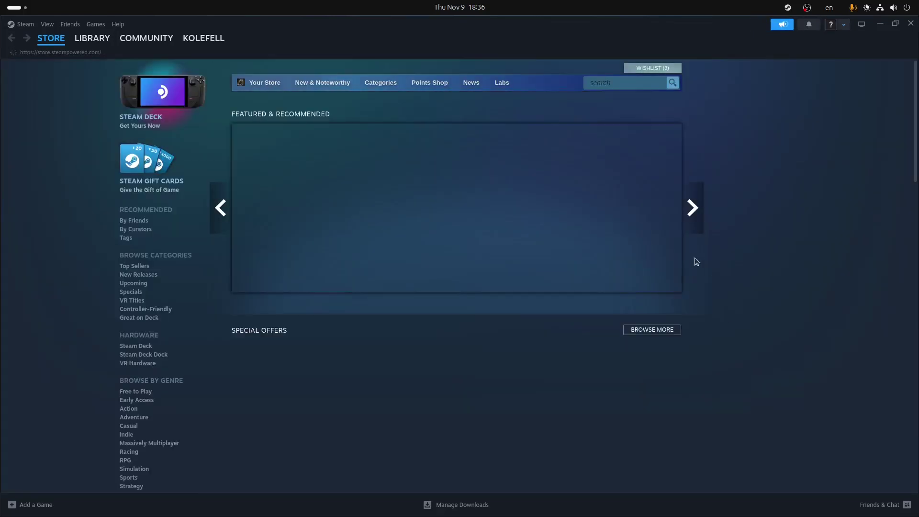
- Open the Steam LIBRARY to see Path of Exile's 85.2 hours and 14/127 achievements
click(92, 38)
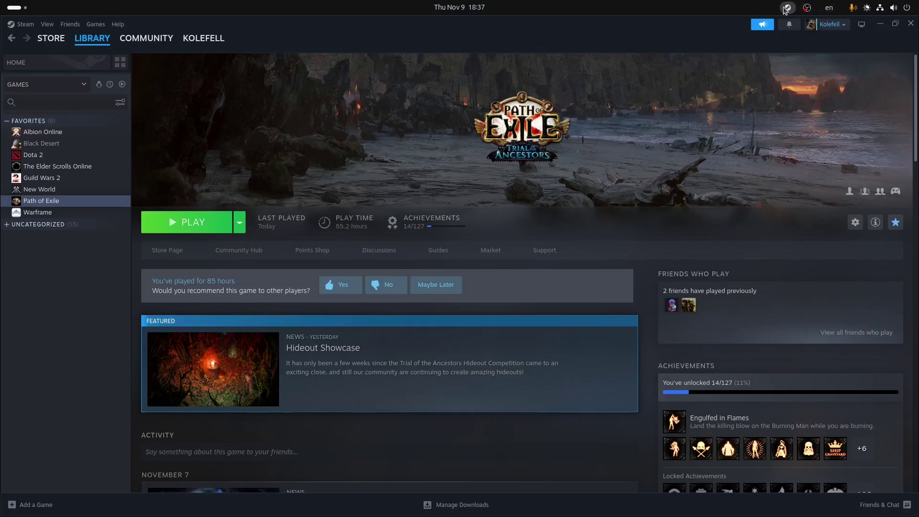
- Close Steam and search App Center for 'lutris', showing only OpenNox
click(910, 25)
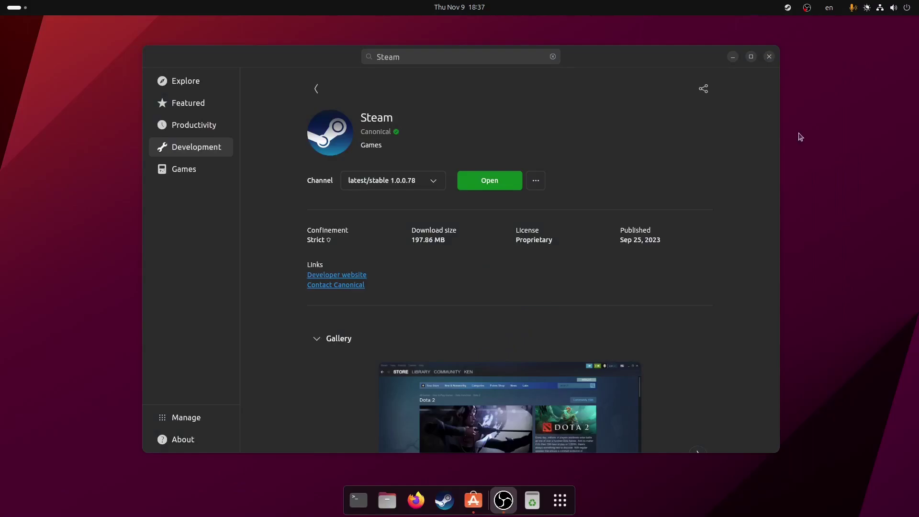
click(423, 56)
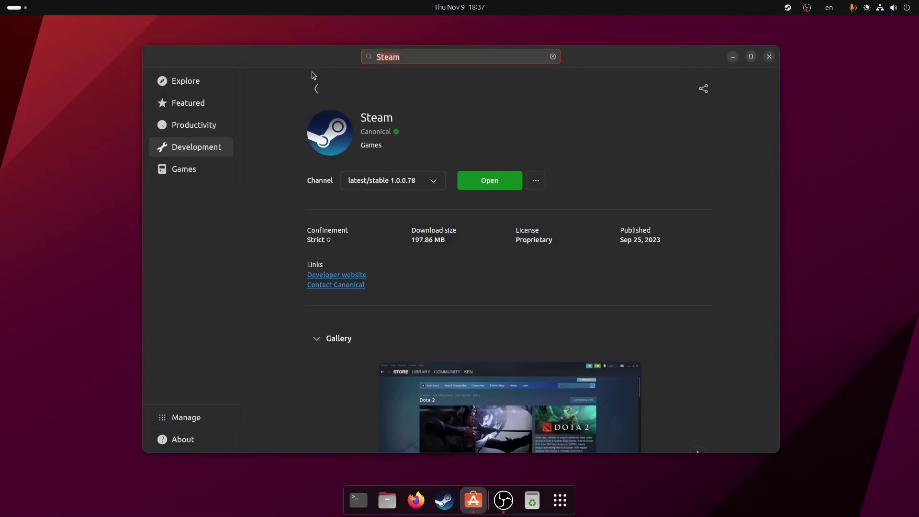
text(lutris)
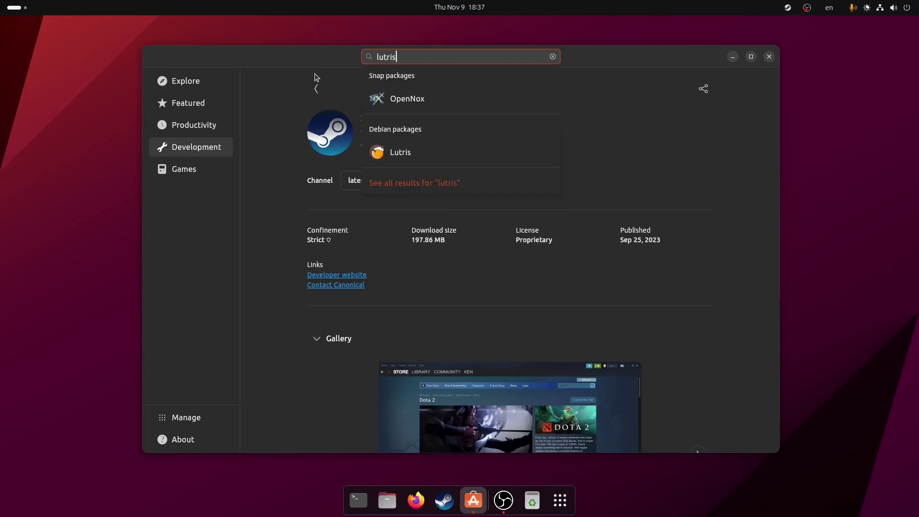
key(Return)
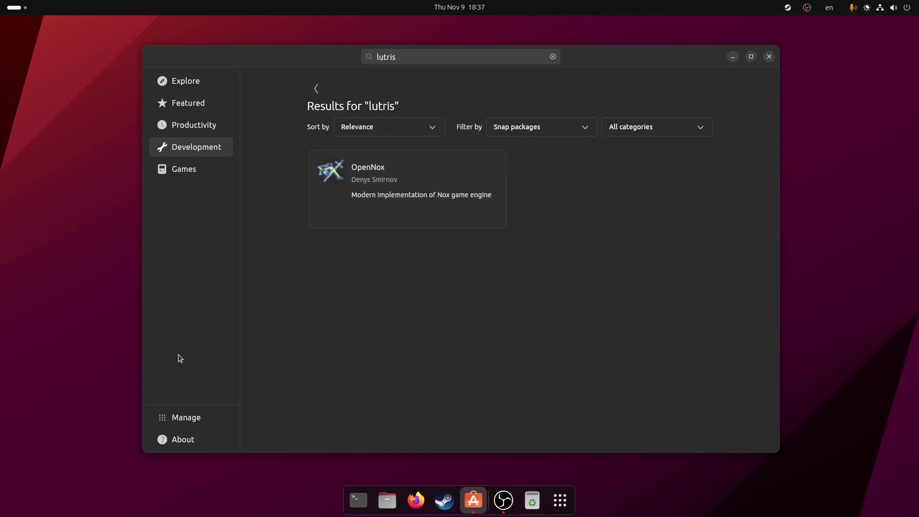
- Replace the App Center search text with 'eddy' and run the search
mouse_move(639, 52)
mouse_down()
mouse_move(653, 49)
mouse_move(627, 62)
mouse_move(646, 59)
mouse_up()
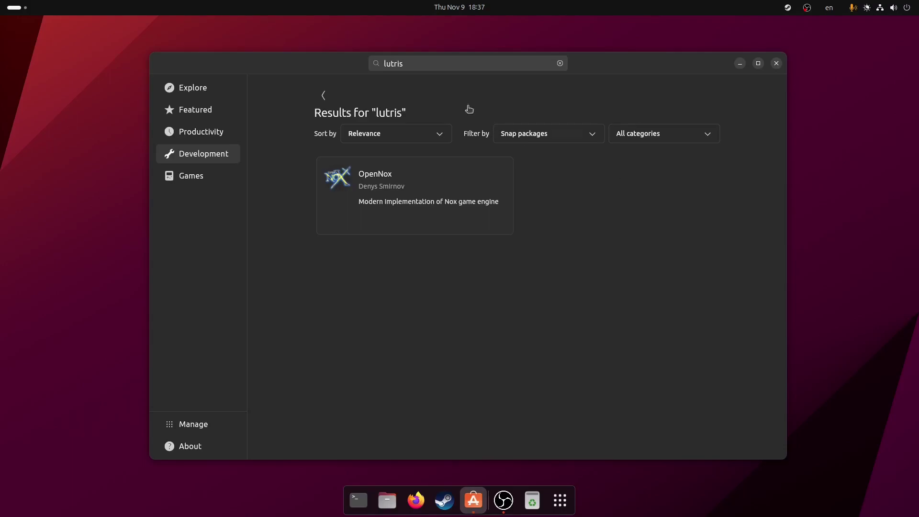
click(424, 63)
key(ctrl+a)
text(eddy)
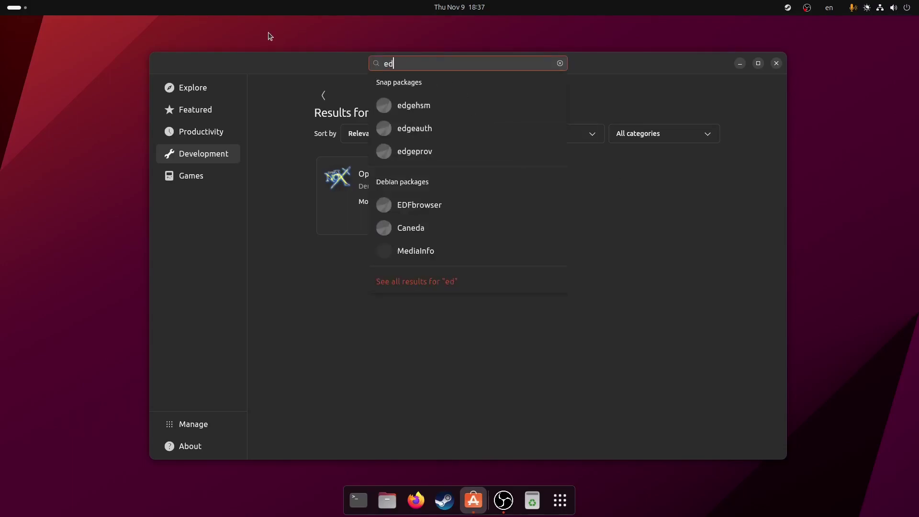
key(Return)
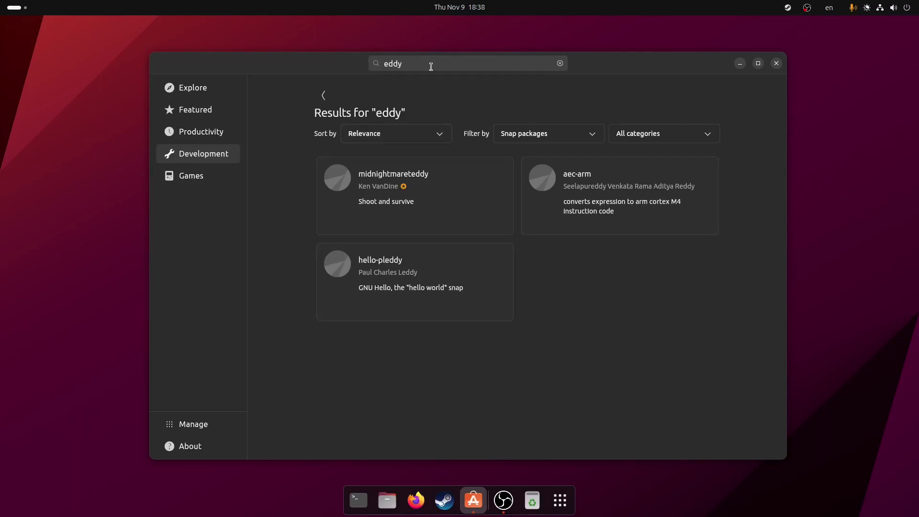
- Search 'gdeb', open the GDebi Package Installer page, then close App Center
key(ctrl+f)
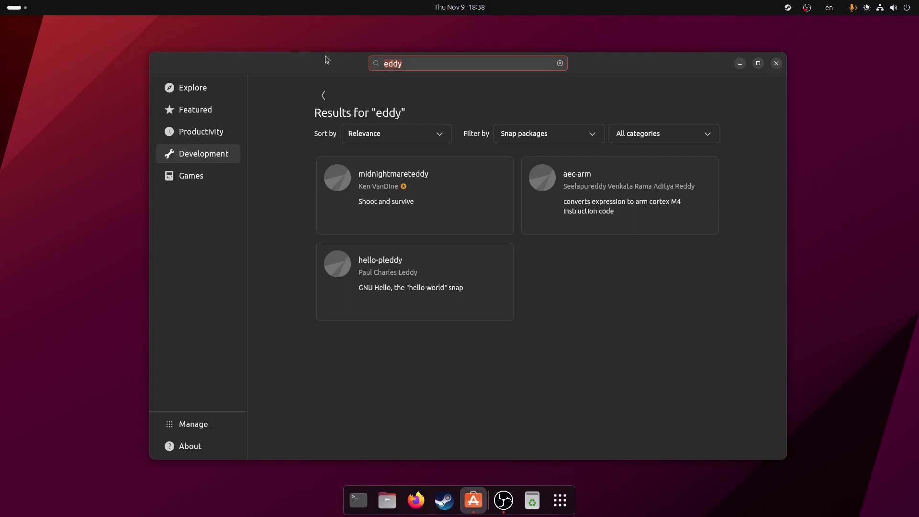
text(gdeb)
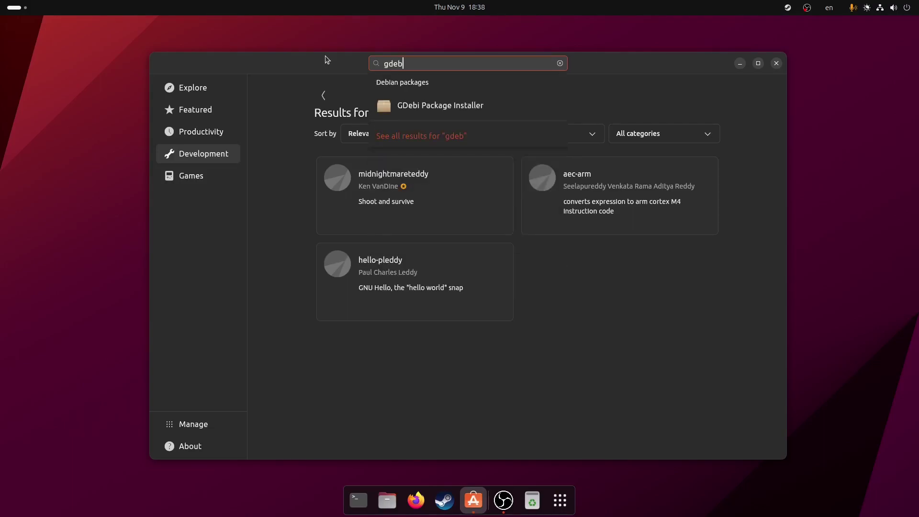
click(468, 105)
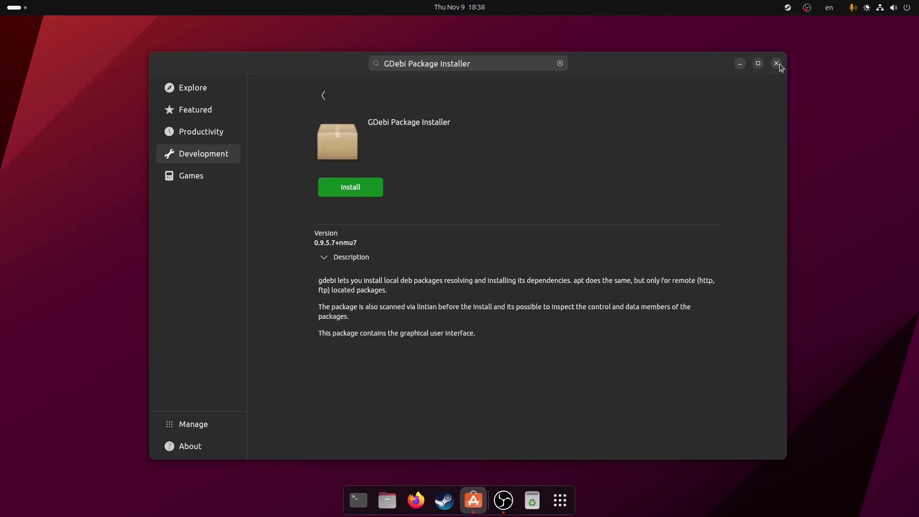
click(776, 63)
click(358, 500)
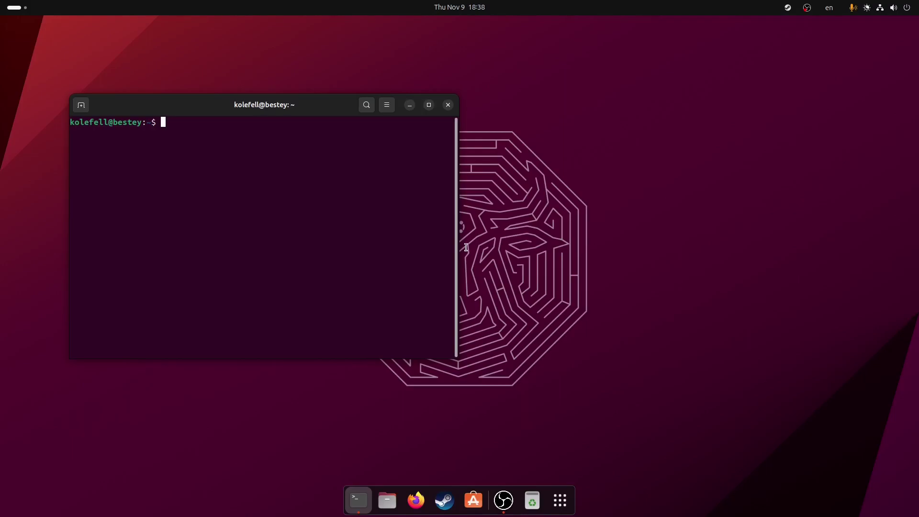
drag(326, 98, 418, 78)
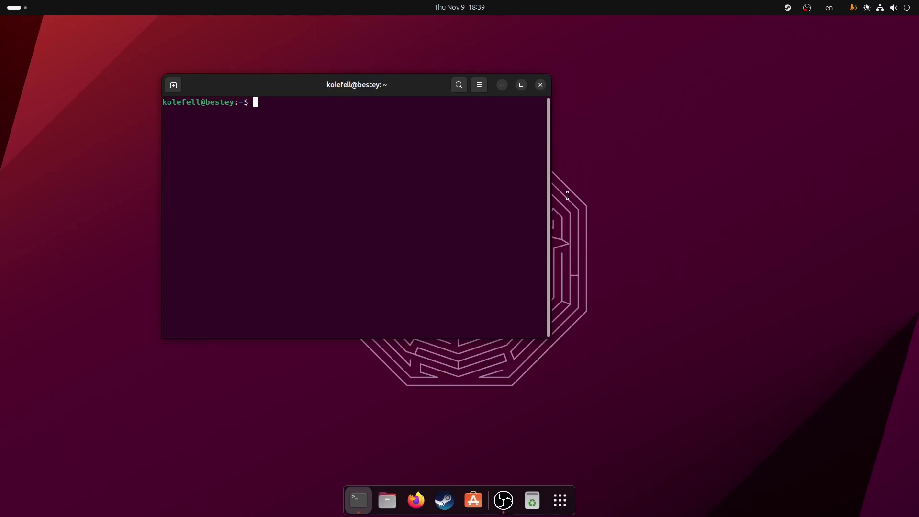
drag(408, 89, 513, 117)
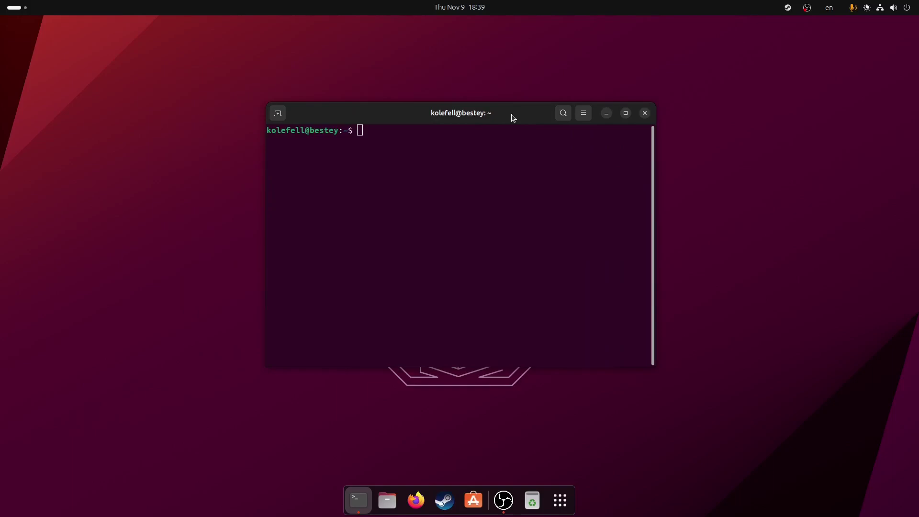
click(644, 113)
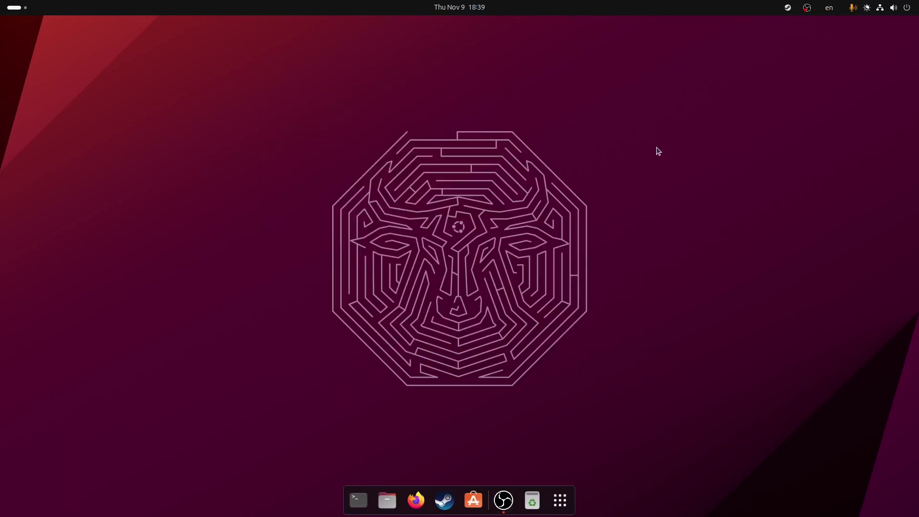